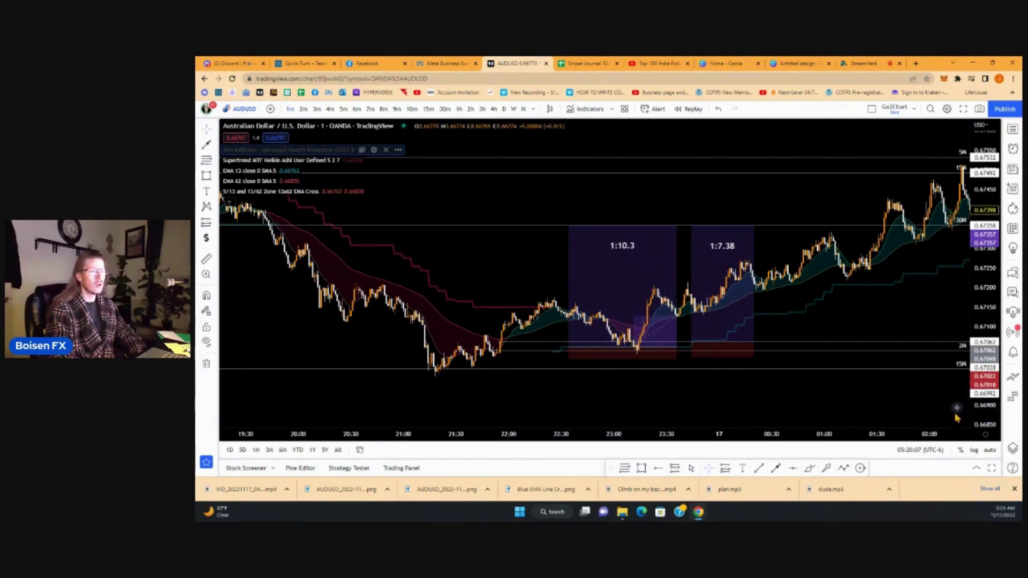
# - Check the latest bars up to 05:20, then return to the earlier history with the boxes
pyautogui.click(957, 409)
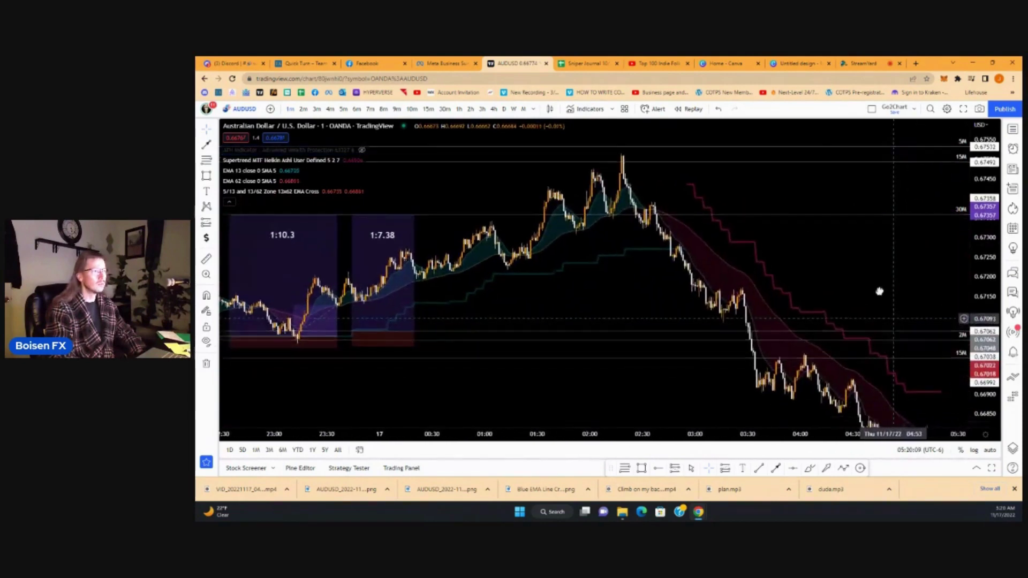
pyautogui.moveTo(879, 292); pyautogui.dragTo(704, 377)
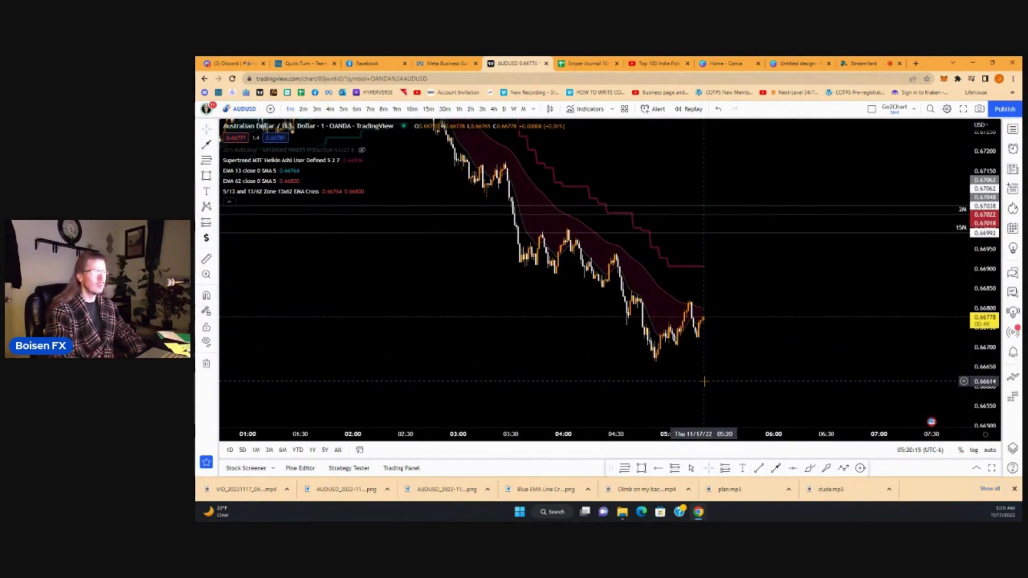
pyautogui.moveTo(442, 317); pyautogui.dragTo(636, 375)
pyautogui.hscroll(-5, 637, 374)
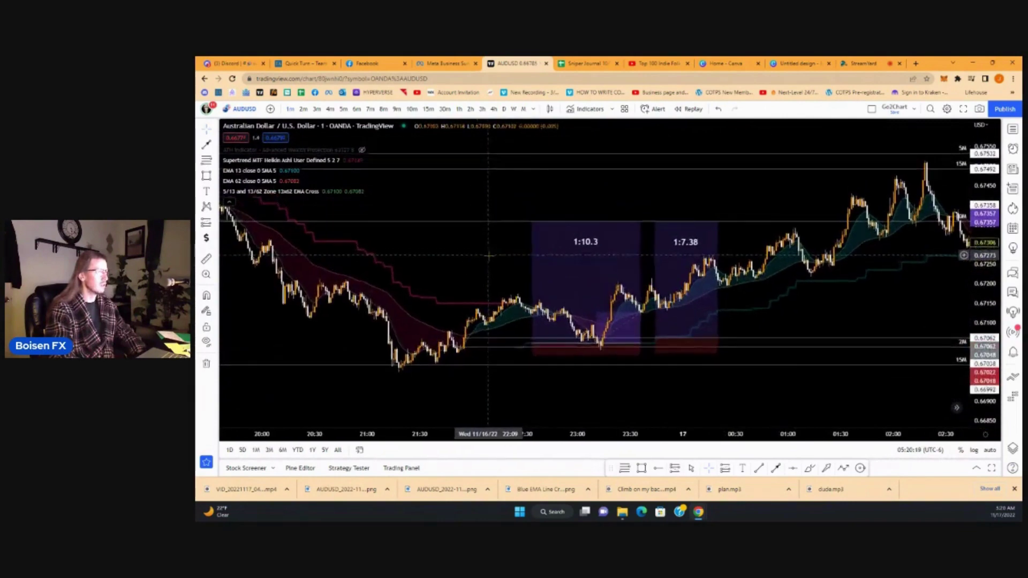
pyautogui.hscroll(-2, 490, 259)
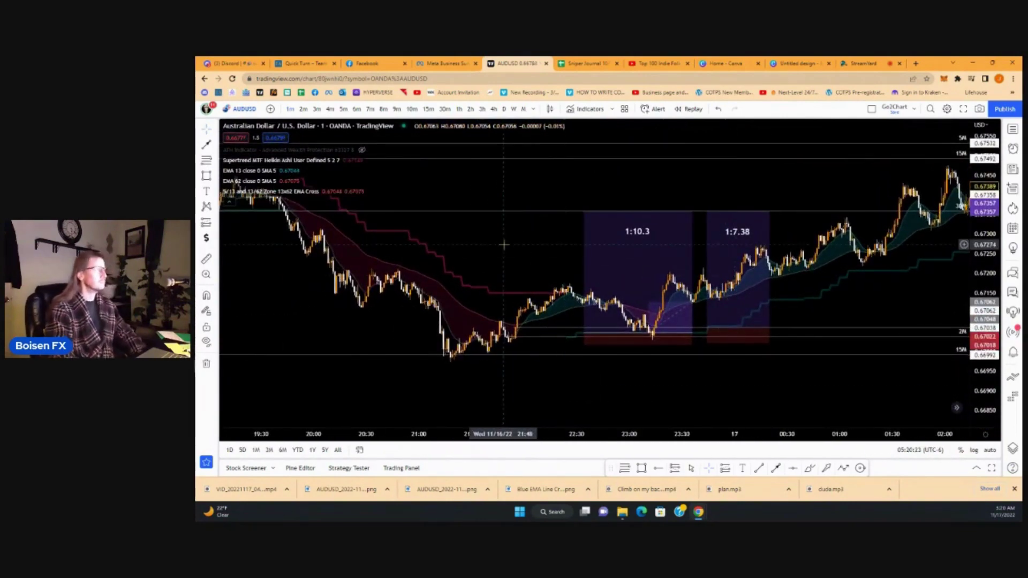
pyautogui.hscroll(-1, 514, 257)
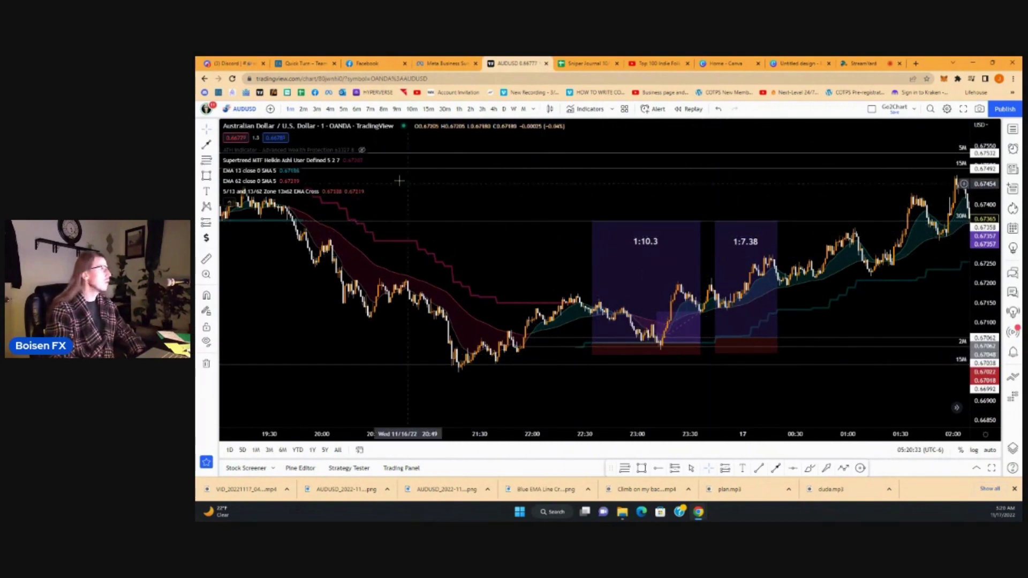
# - Unhide the ATH Indicator so its buy signals show under the 21:30 lows
pyautogui.click(362, 150)
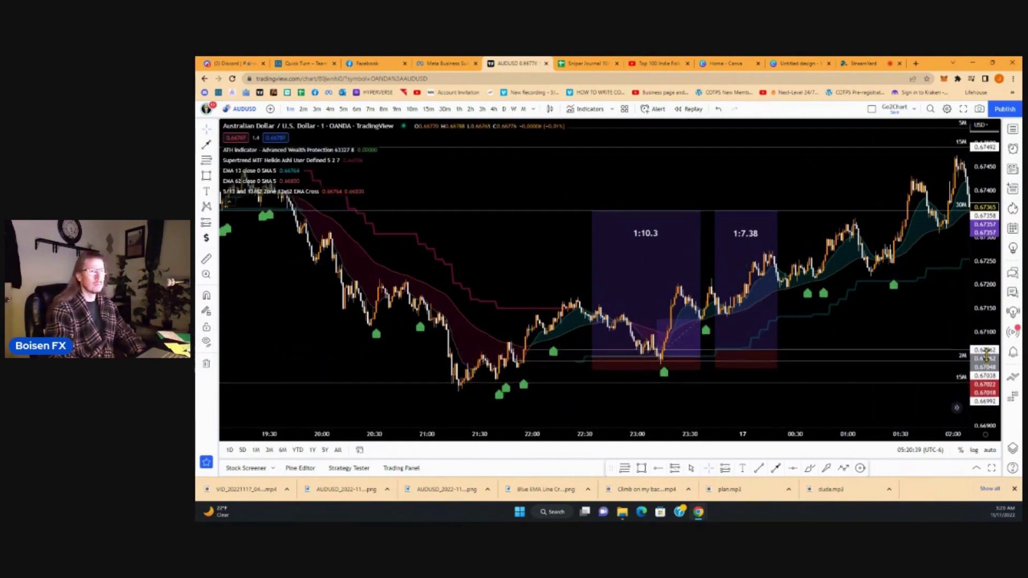
pyautogui.hscroll(-2, 967, 311)
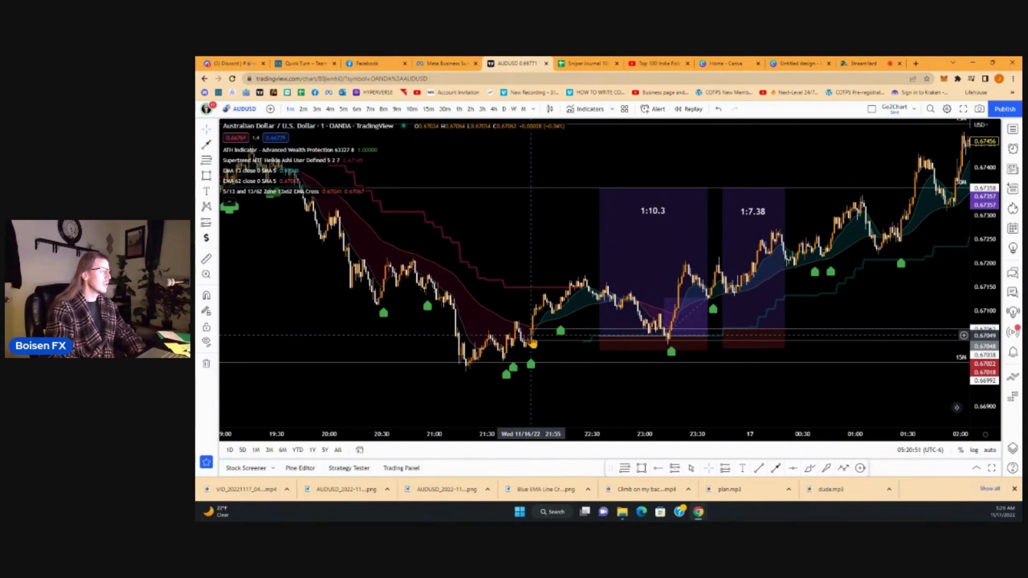
pyautogui.moveTo(531, 336); pyautogui.dragTo(544, 326)
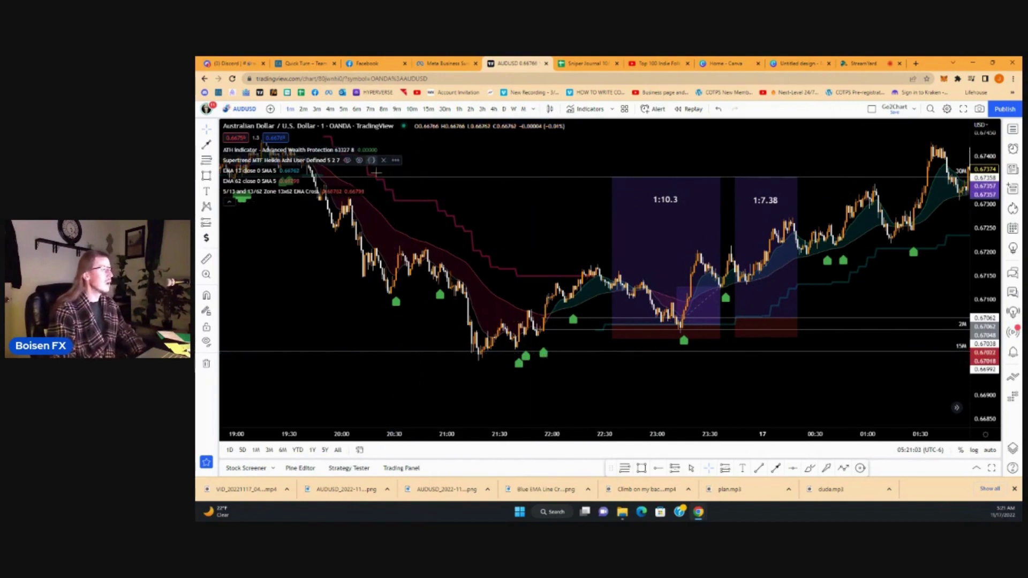
pyautogui.moveTo(594, 377); pyautogui.dragTo(598, 385)
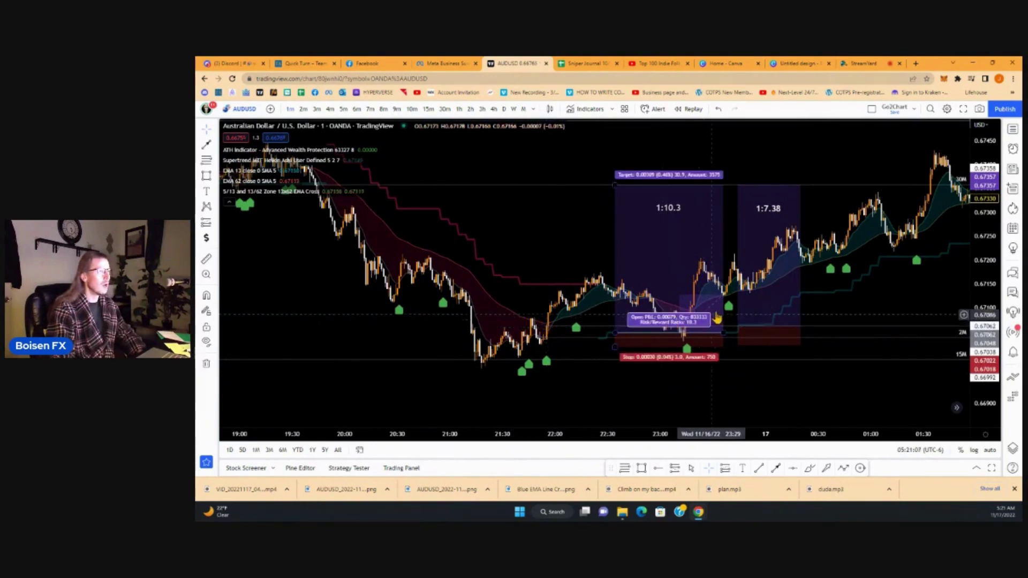
pyautogui.moveTo(747, 335)
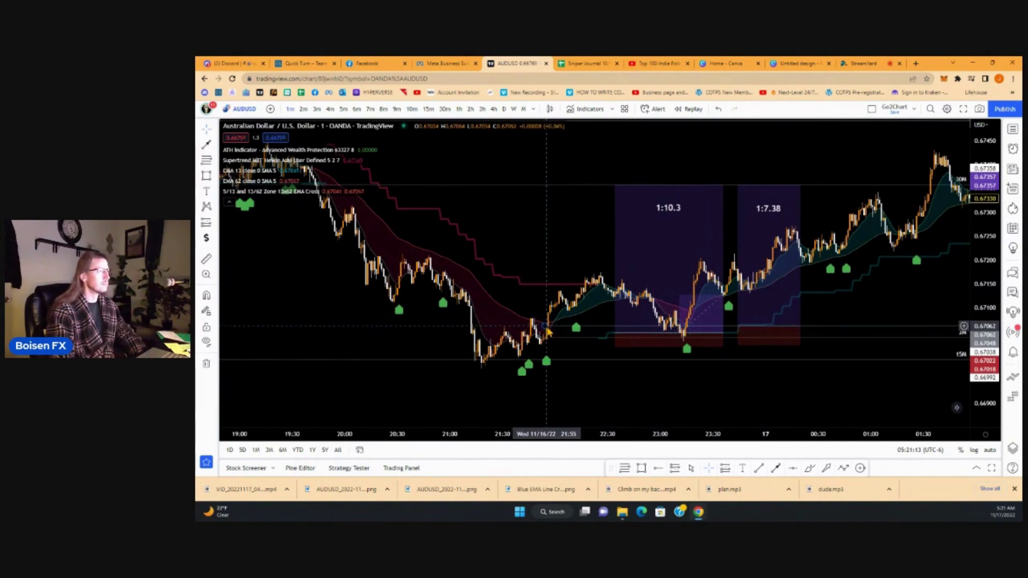
pyautogui.moveTo(637, 177); pyautogui.dragTo(636, 195)
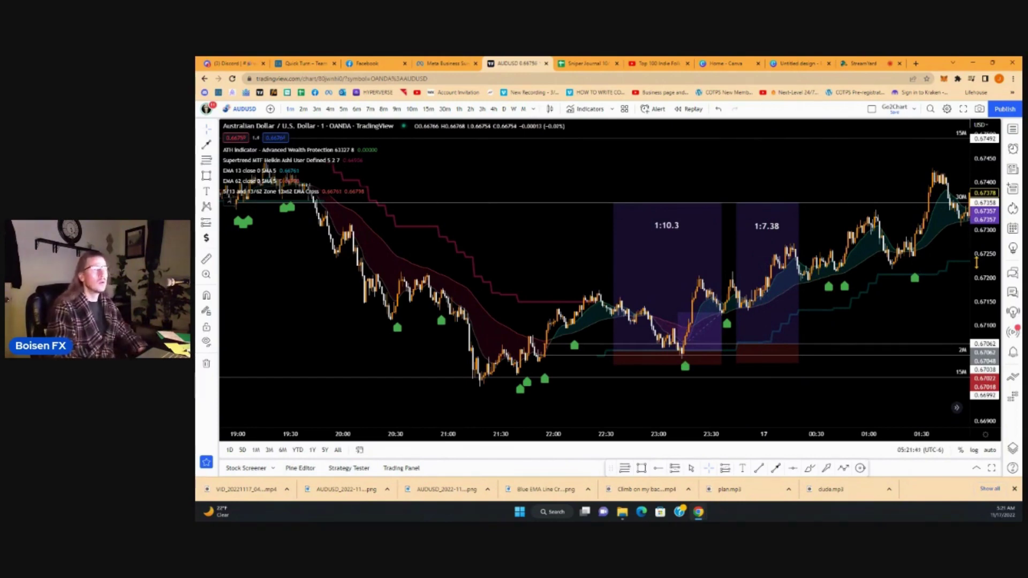
pyautogui.moveTo(916, 168); pyautogui.dragTo(964, 172)
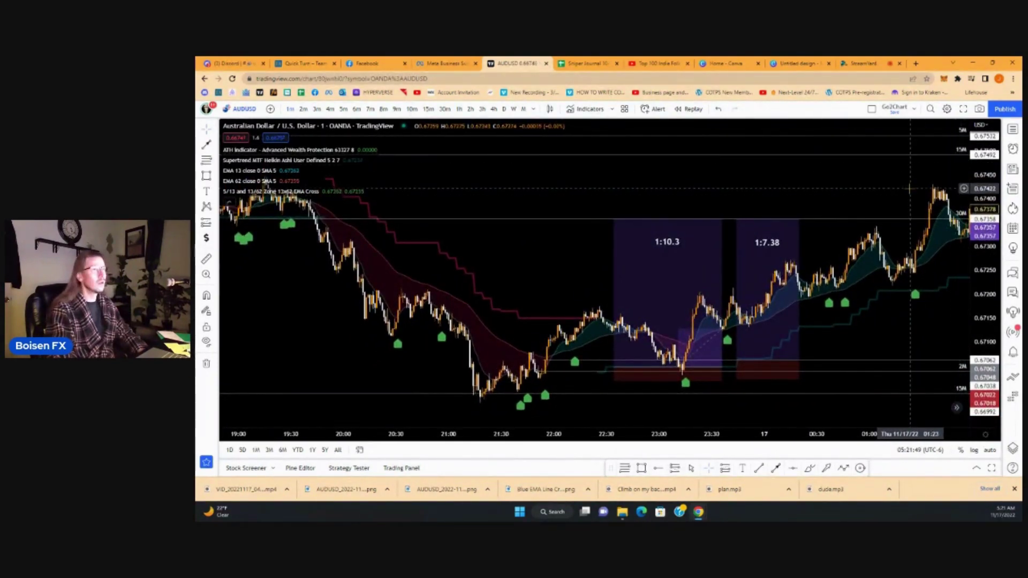
pyautogui.scroll(-1, 904, 156)
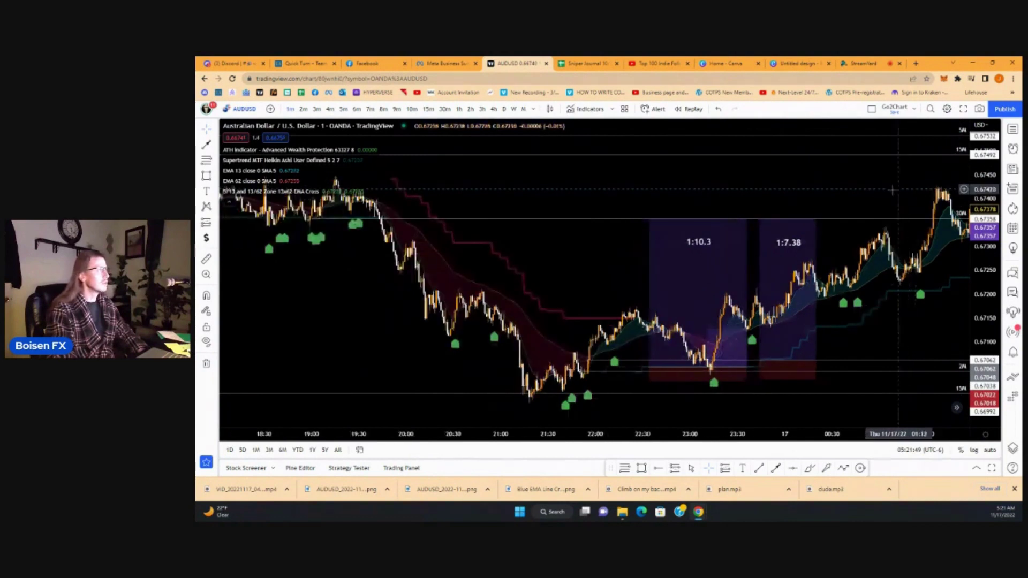
# - Switch to the 15-minute interval and pan to the candles of the 17th and 18th
pyautogui.click(428, 110)
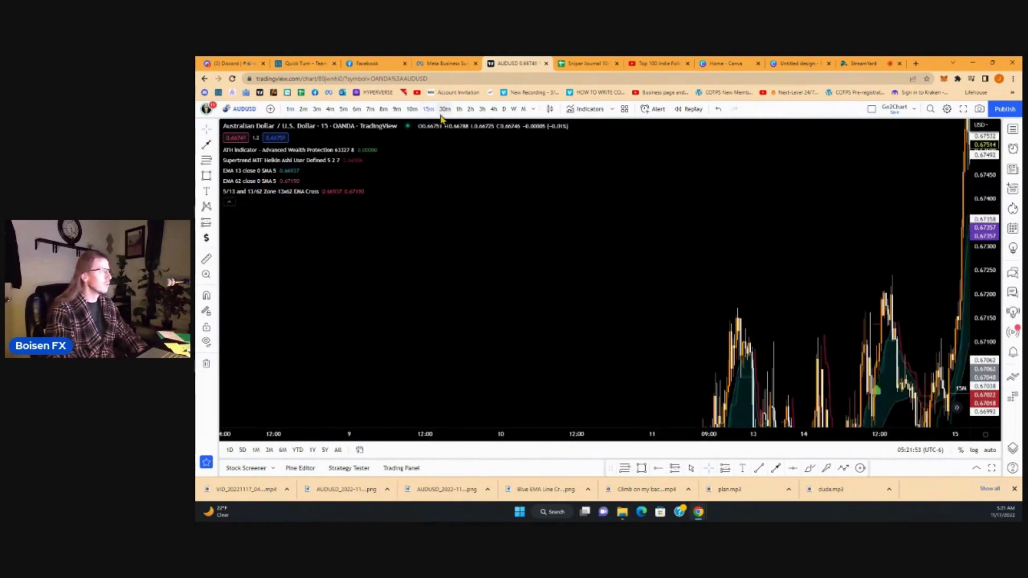
pyautogui.moveTo(903, 219); pyautogui.dragTo(679, 204)
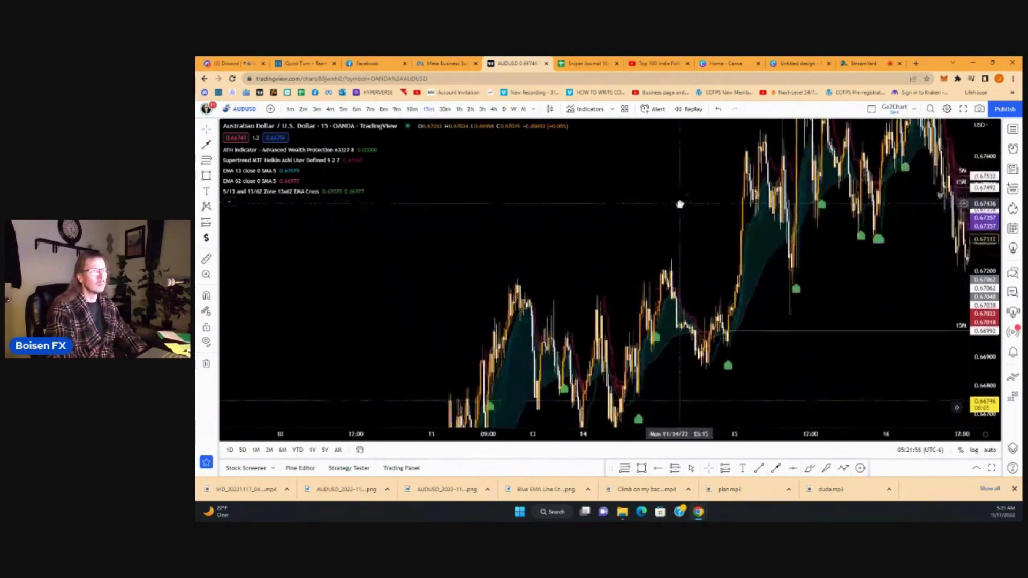
pyautogui.moveTo(836, 310); pyautogui.dragTo(661, 313)
pyautogui.moveTo(908, 317); pyautogui.dragTo(781, 289)
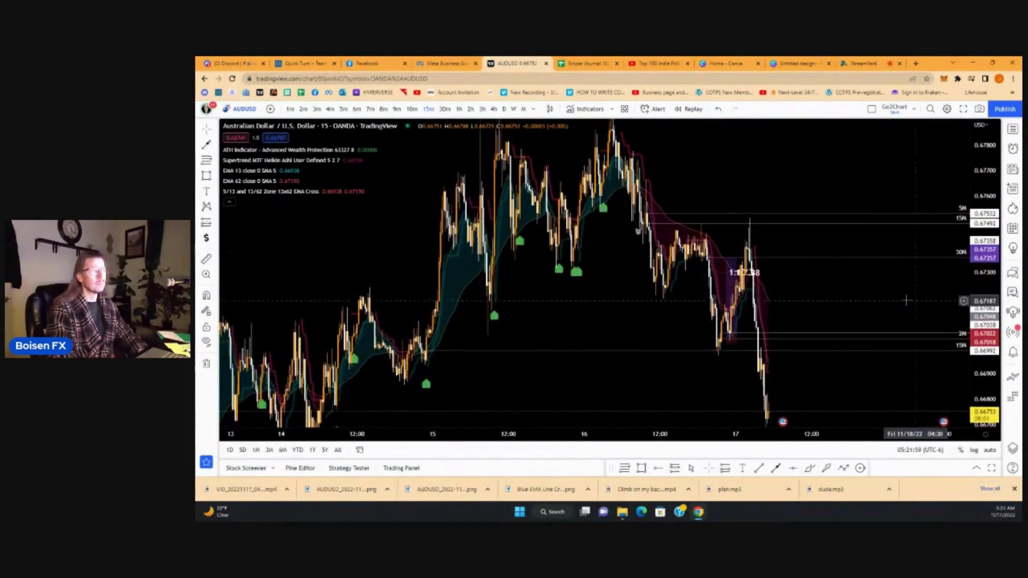
pyautogui.moveTo(857, 298); pyautogui.dragTo(830, 300)
# - Zoom and fine-tune the view to frame the 16th–17th rally and the drop to 0.6671
pyautogui.scroll(3, 622, 237)
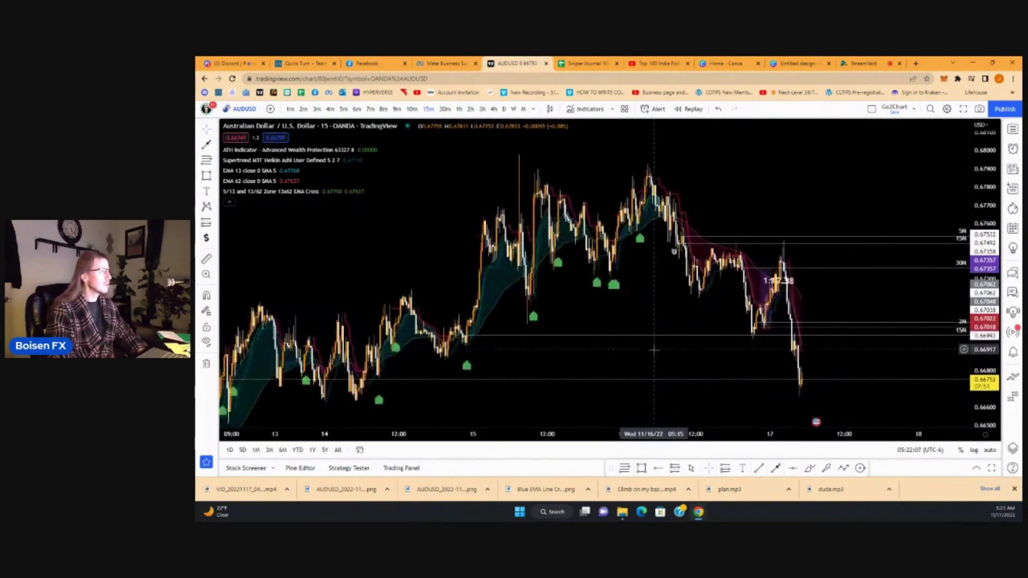
pyautogui.scroll(-3, 666, 331)
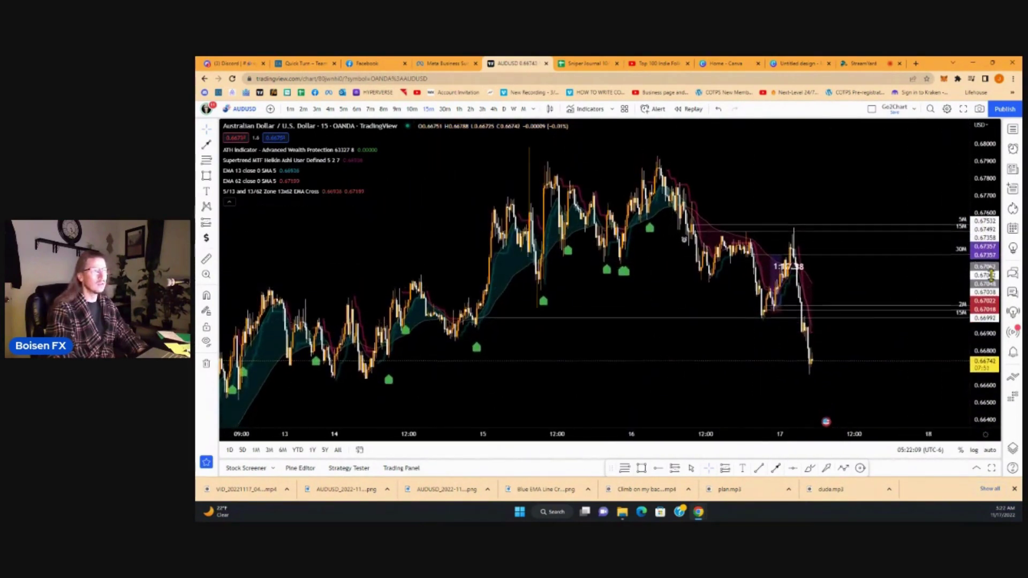
pyautogui.moveTo(660, 291); pyautogui.dragTo(690, 295)
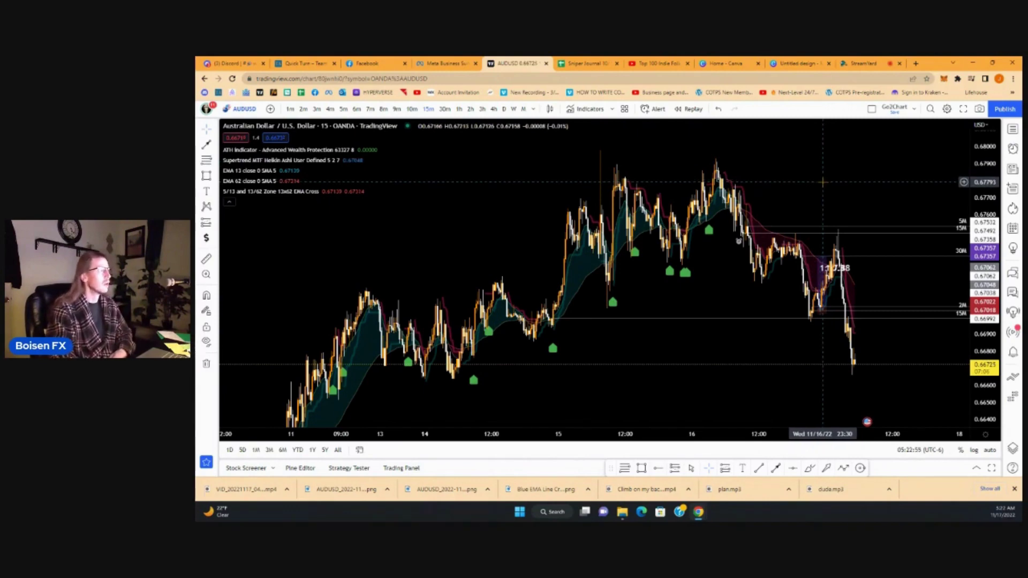
pyautogui.scroll(3, 806, 172)
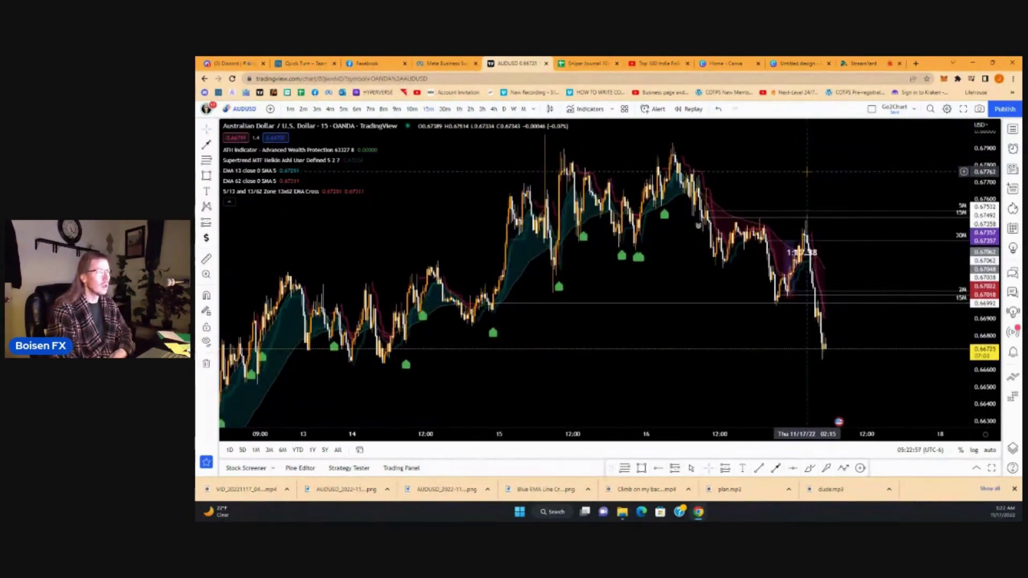
pyautogui.moveTo(713, 240); pyautogui.dragTo(683, 245)
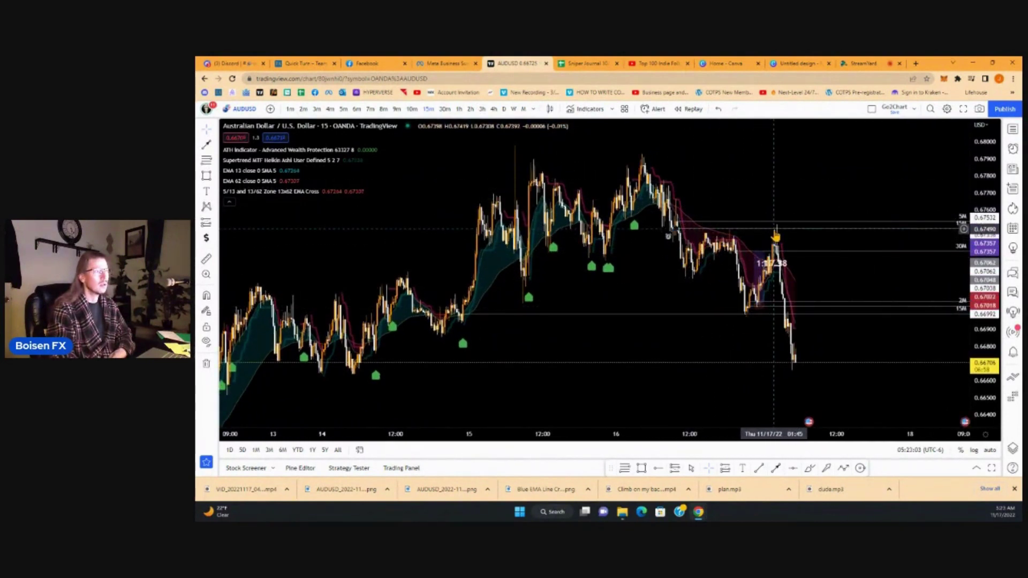
pyautogui.scroll(3, 773, 225)
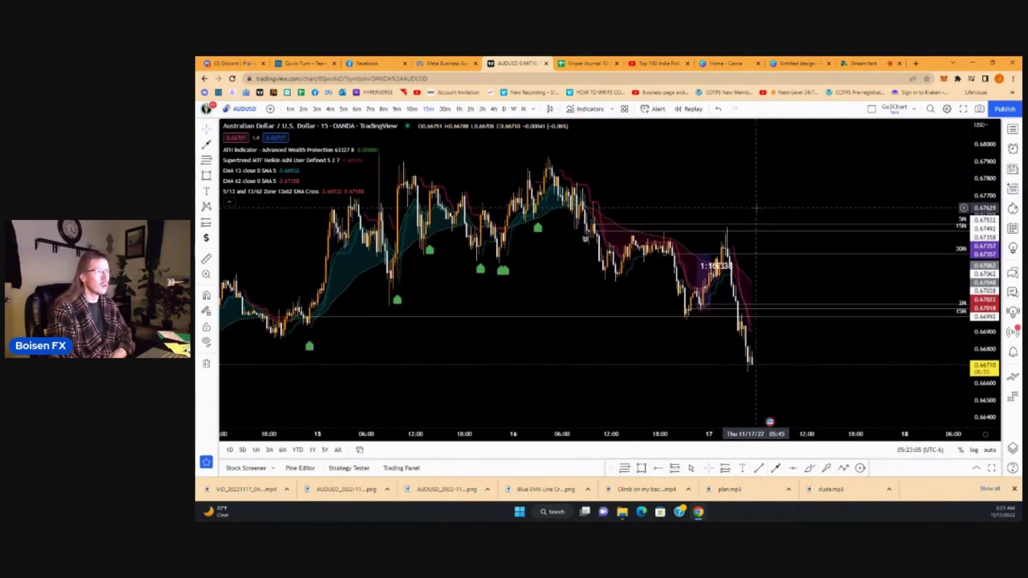
pyautogui.scroll(1, 750, 209)
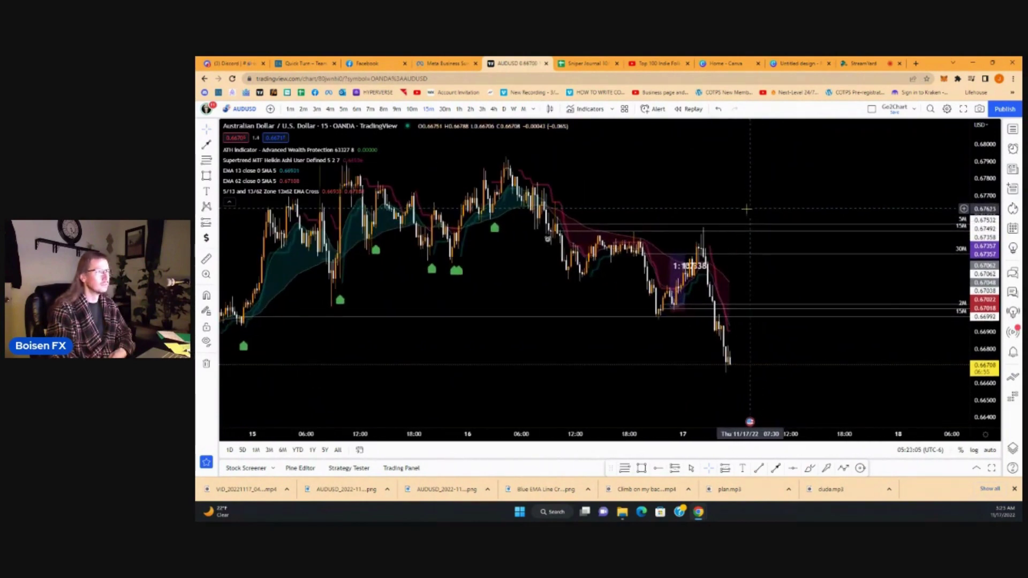
# - Return to 1-minute and frame the 1:10.3 and 1:7.38 long boxes from 16–17 November
pyautogui.click(290, 109)
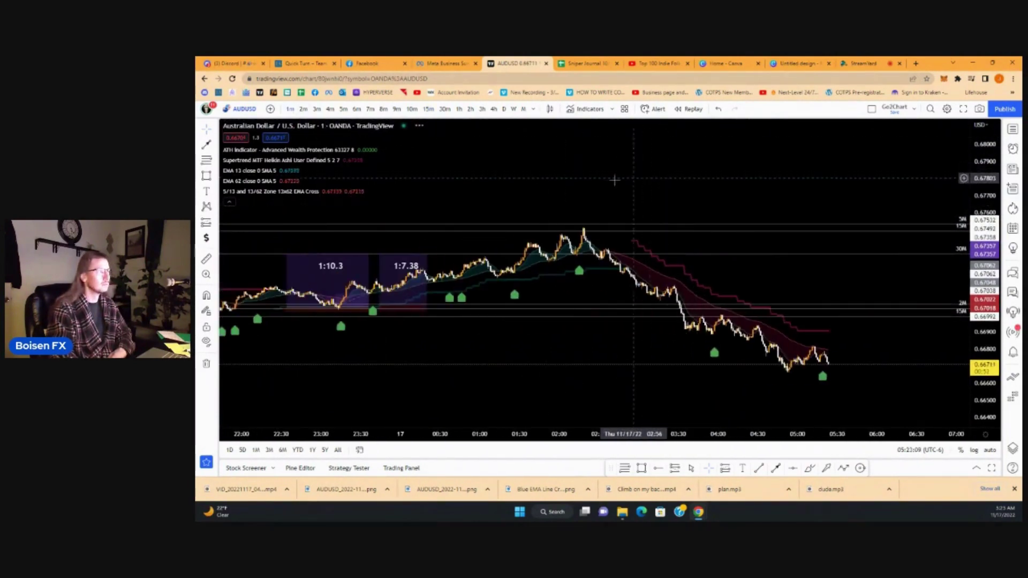
pyautogui.moveTo(613, 181); pyautogui.dragTo(845, 150)
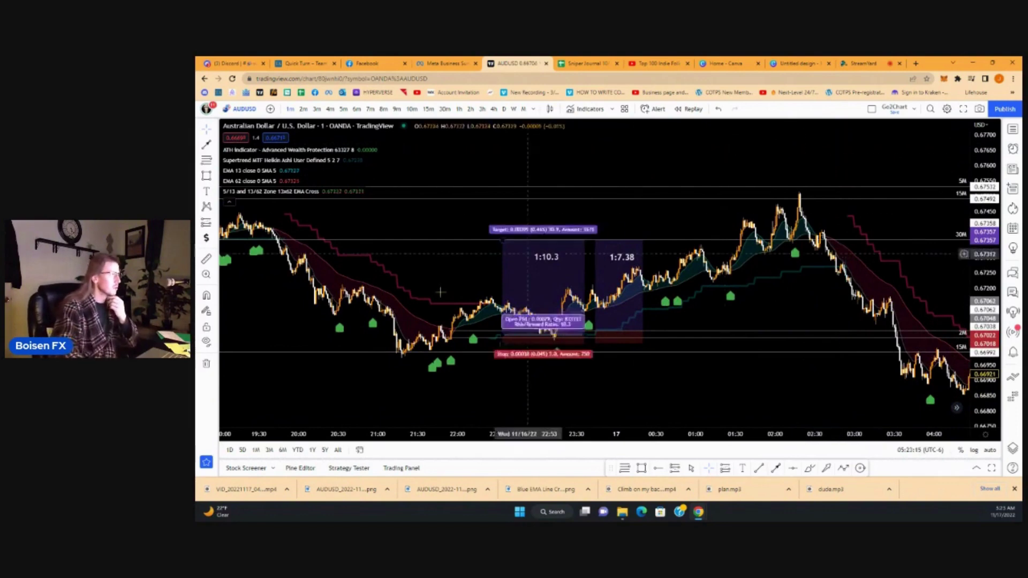
pyautogui.moveTo(775, 376); pyautogui.dragTo(899, 272)
pyautogui.moveTo(567, 300); pyautogui.dragTo(688, 289)
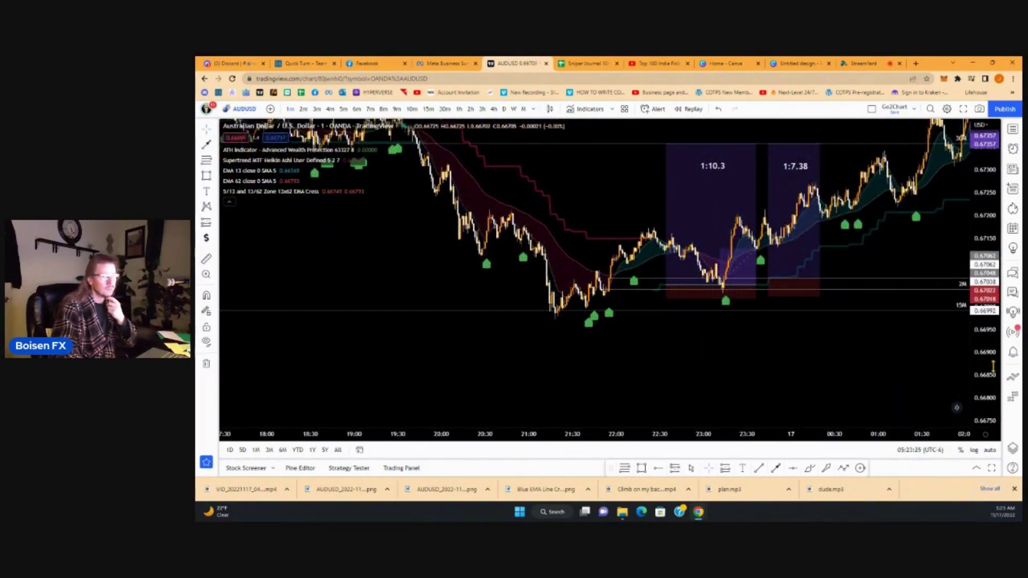
pyautogui.moveTo(993, 367); pyautogui.dragTo(856, 374)
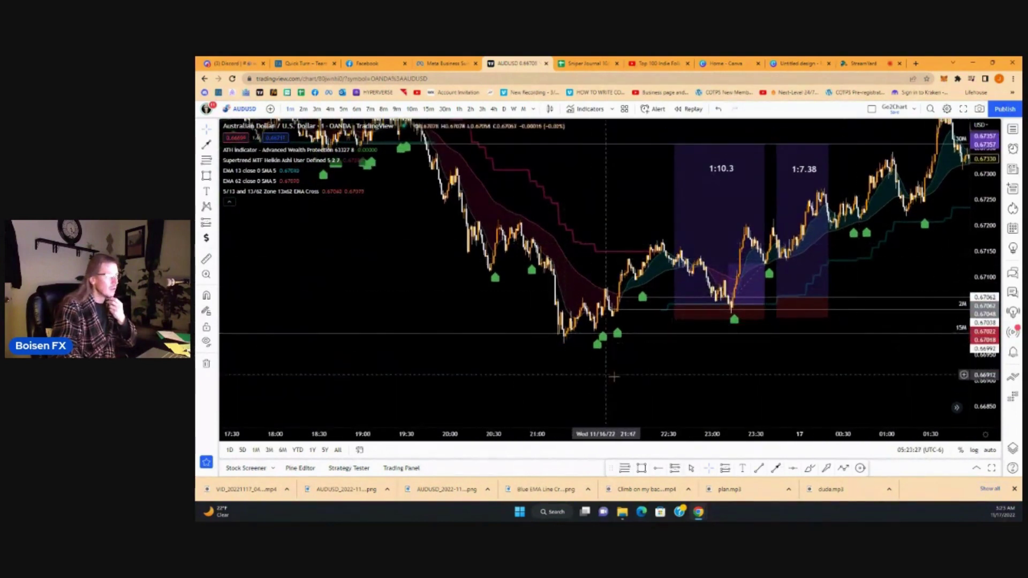
pyautogui.click(843, 468)
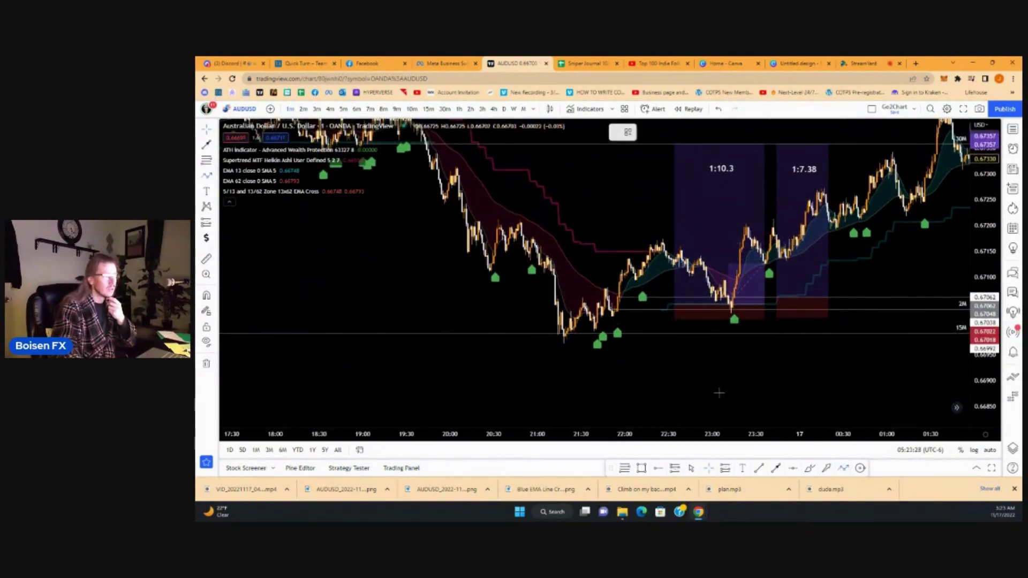
pyautogui.click(482, 333)
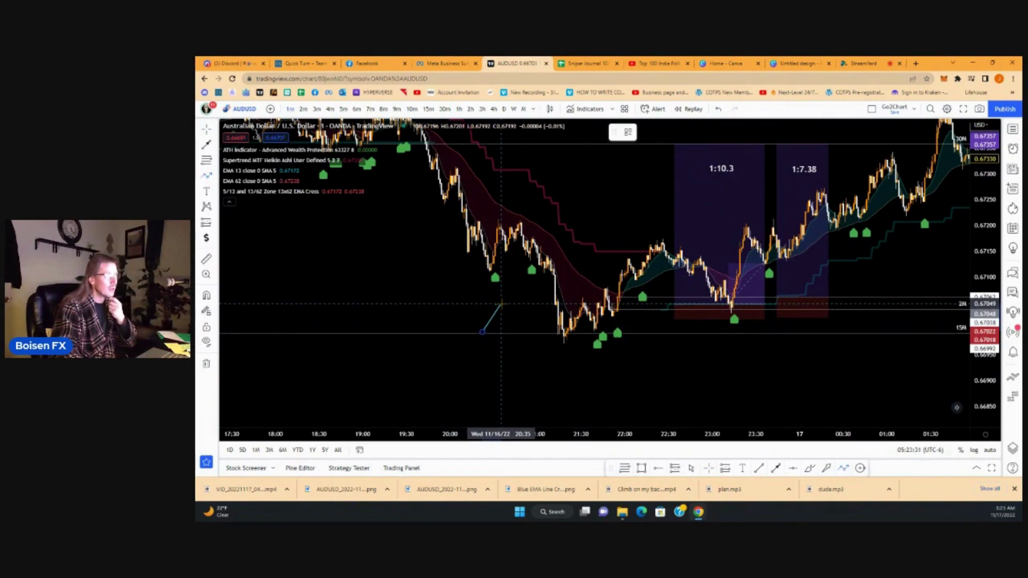
pyautogui.click(501, 304)
pyautogui.click(512, 324)
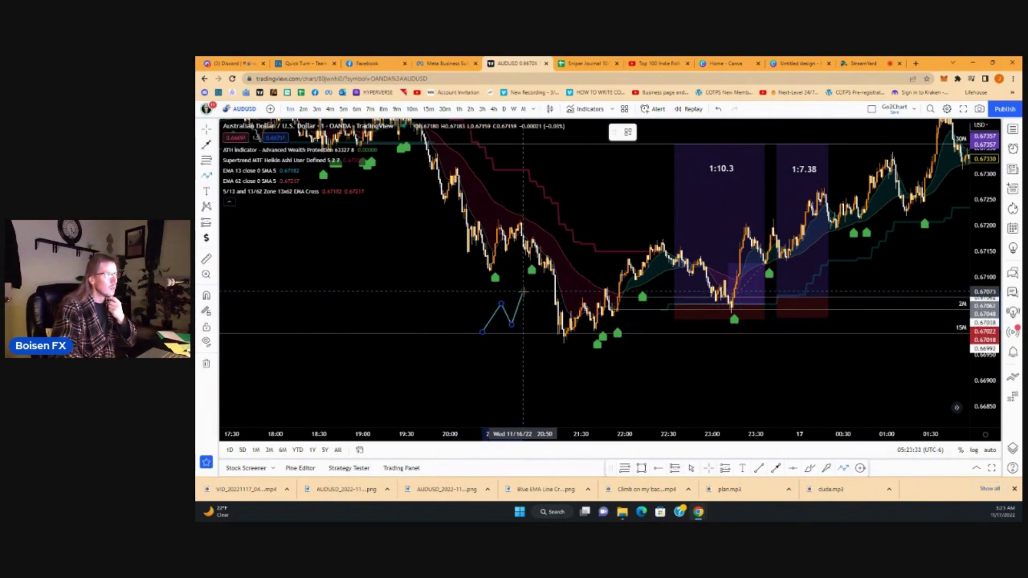
pyautogui.doubleClick(523, 292)
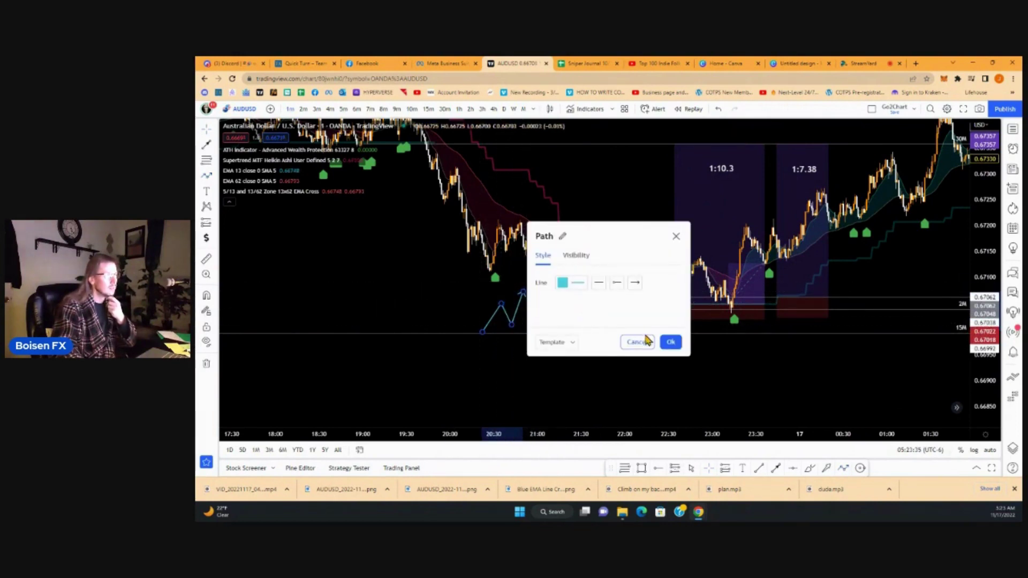
pyautogui.click(670, 343)
pyautogui.click(669, 346)
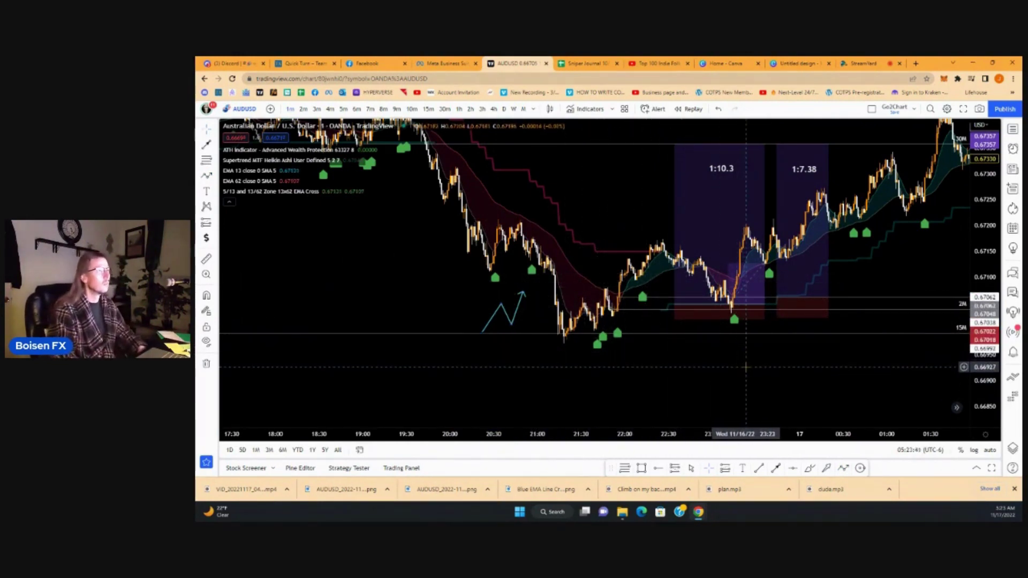
pyautogui.moveTo(743, 375); pyautogui.dragTo(728, 380)
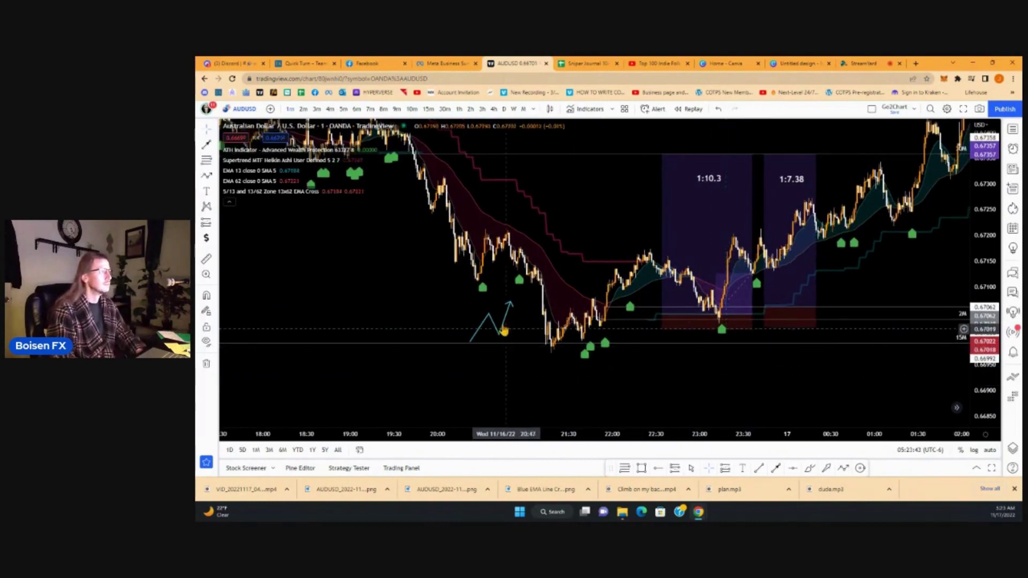
pyautogui.rightClick(506, 326)
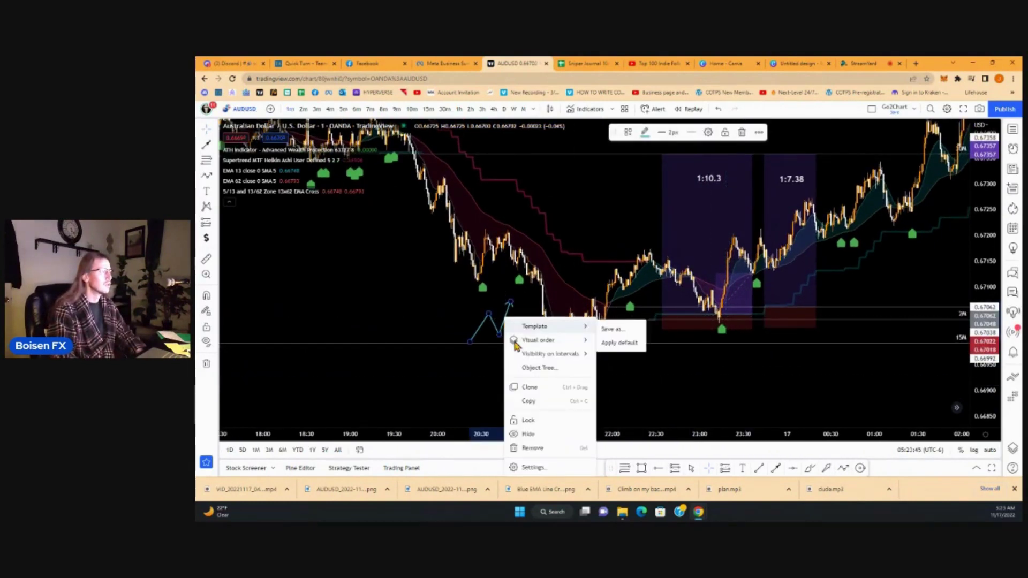
pyautogui.click(537, 445)
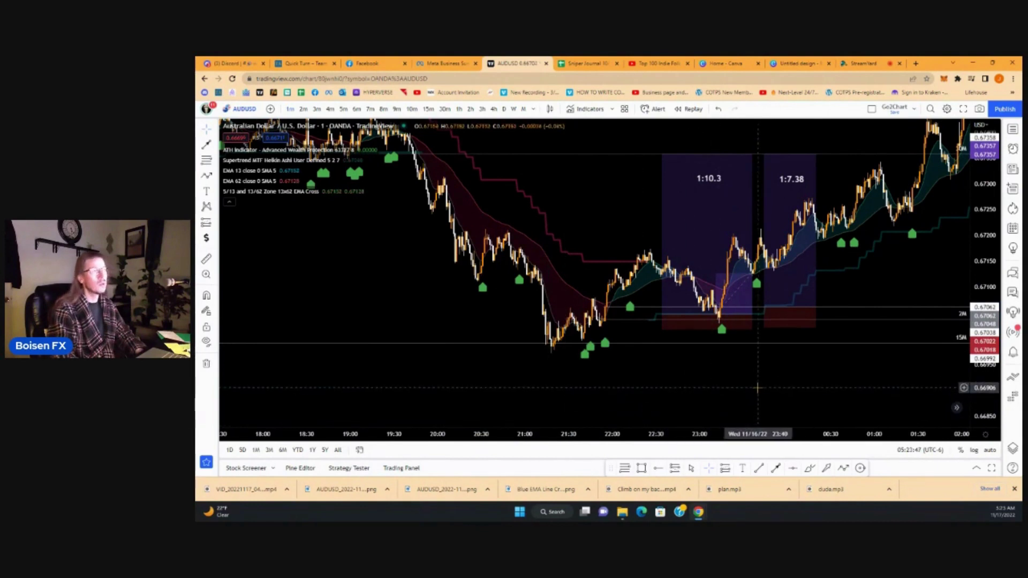
# - Zoom in on the 1:10.3 and 1:7.38 long boxes and recentre the chart on them
pyautogui.hscroll(3, 749, 391)
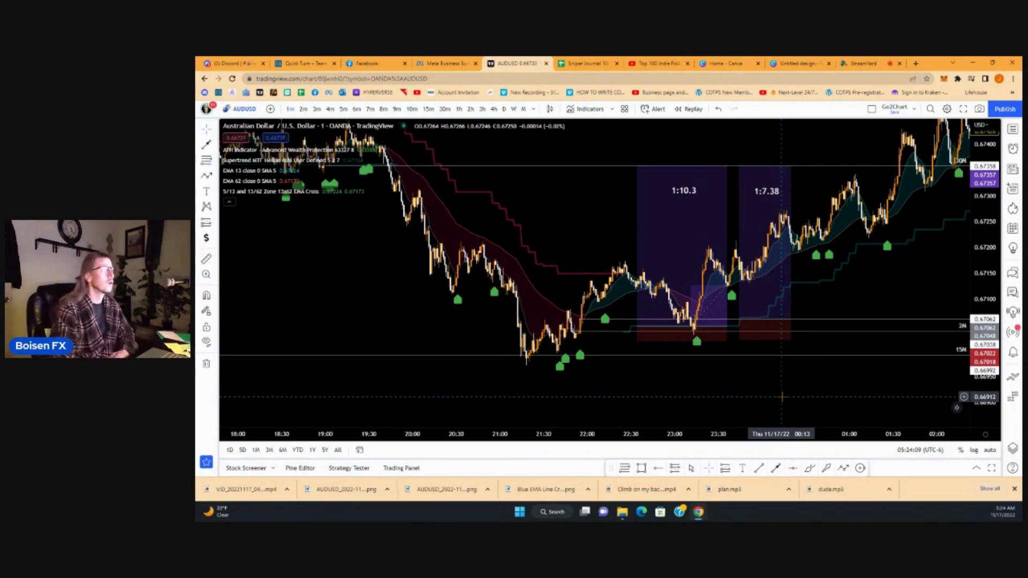
pyautogui.scroll(2, 765, 401)
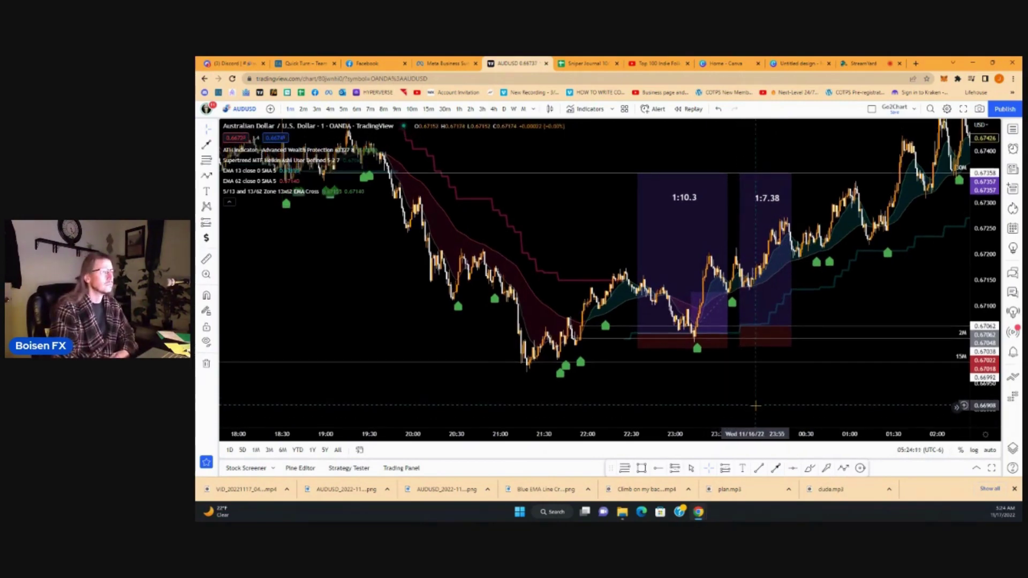
pyautogui.scroll(2, 750, 405)
pyautogui.moveTo(716, 388); pyautogui.dragTo(771, 398)
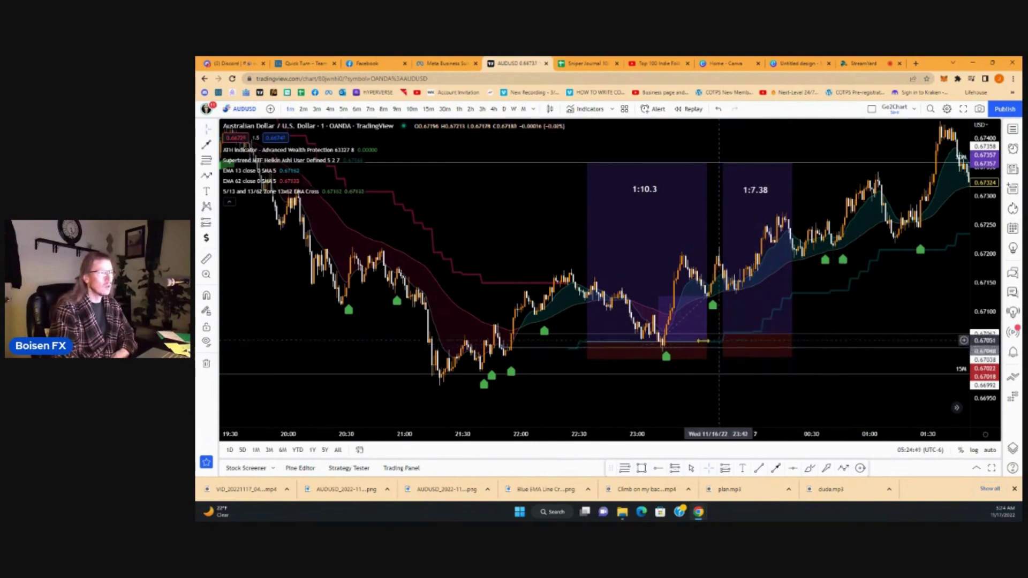
pyautogui.moveTo(884, 307); pyautogui.dragTo(891, 322)
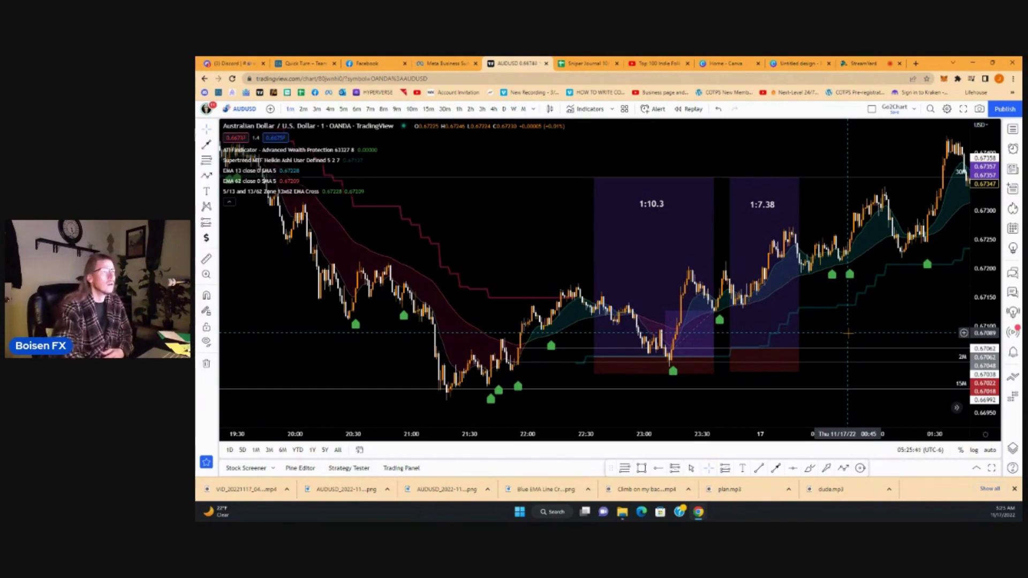
# - Show candles through 02:30, with the 0.6748 peak around 02:00 visible above both boxes
pyautogui.hscroll(3, 850, 324)
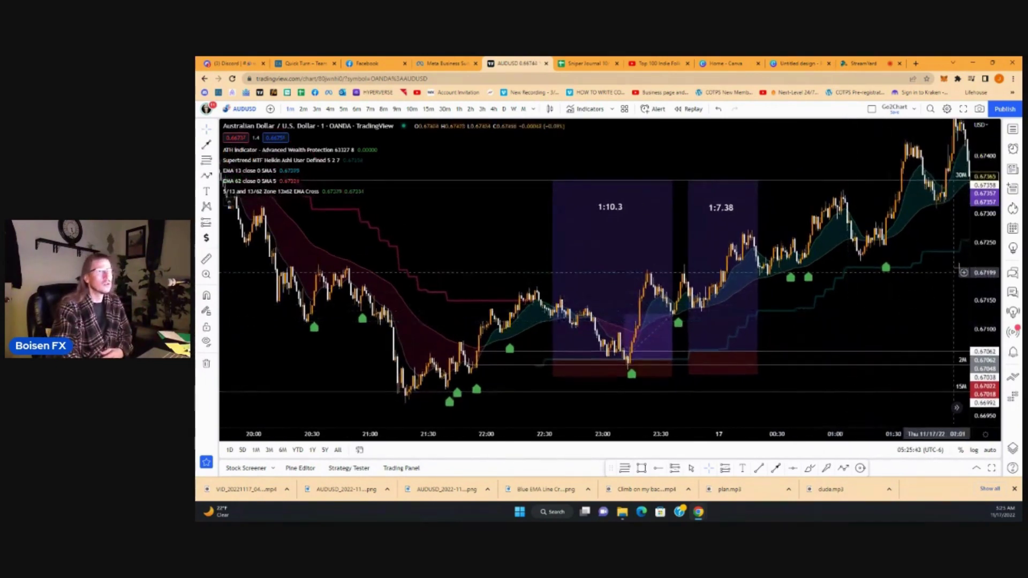
pyautogui.hscroll(2, 942, 284)
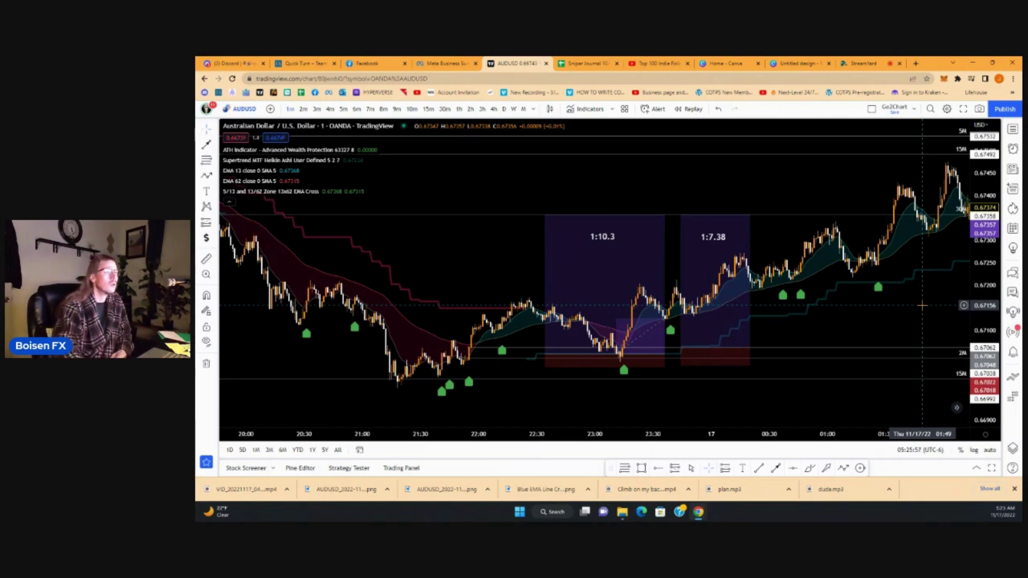
pyautogui.moveTo(917, 305); pyautogui.dragTo(880, 332)
pyautogui.moveTo(590, 211); pyautogui.dragTo(607, 203)
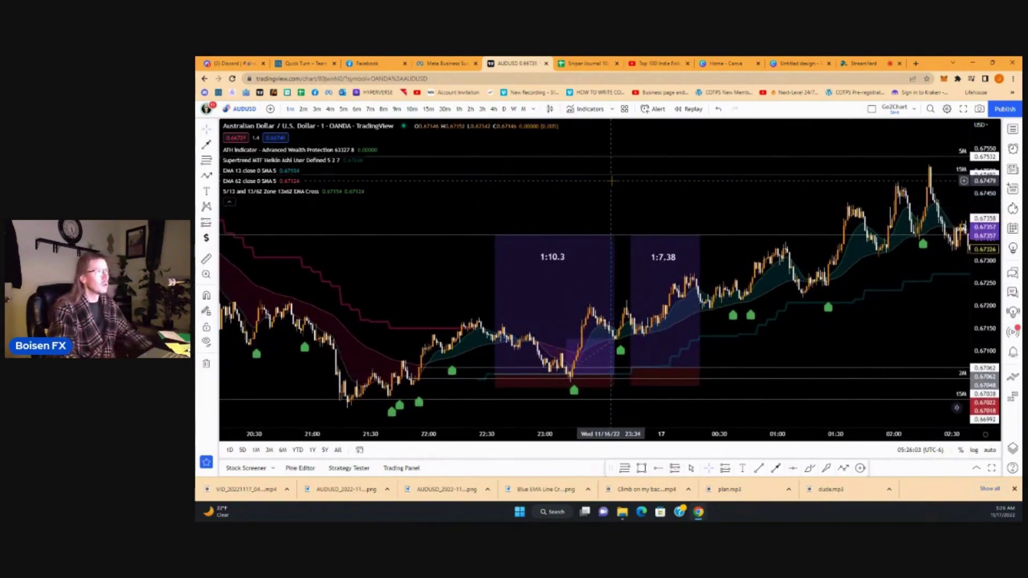
# - Raise the first box's target to about 0.6749 and the 1:7.38 box's target to about 0.6746
pyautogui.click(496, 232)
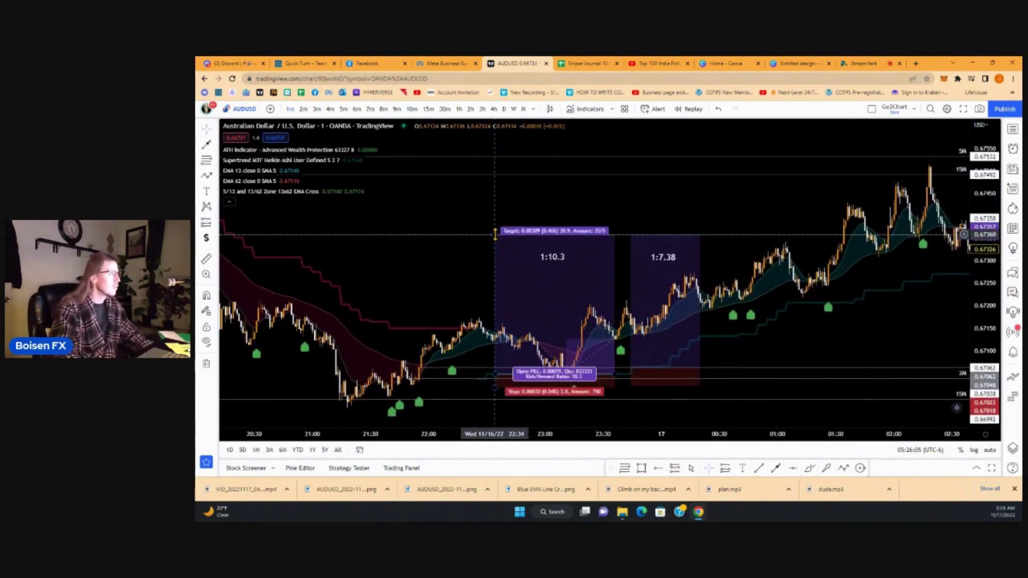
pyautogui.moveTo(495, 233); pyautogui.dragTo(494, 176)
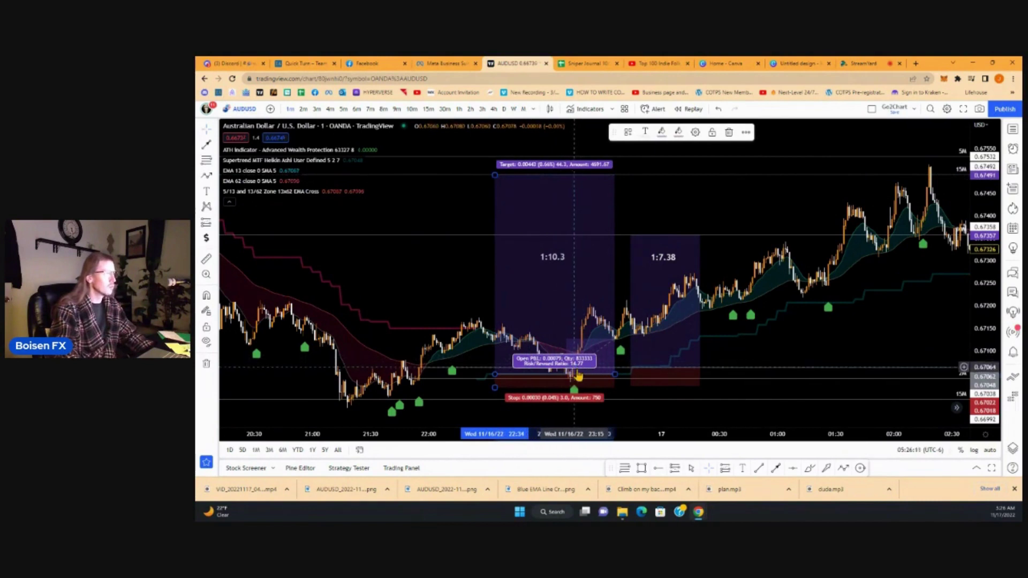
pyautogui.moveTo(630, 235); pyautogui.dragTo(634, 176)
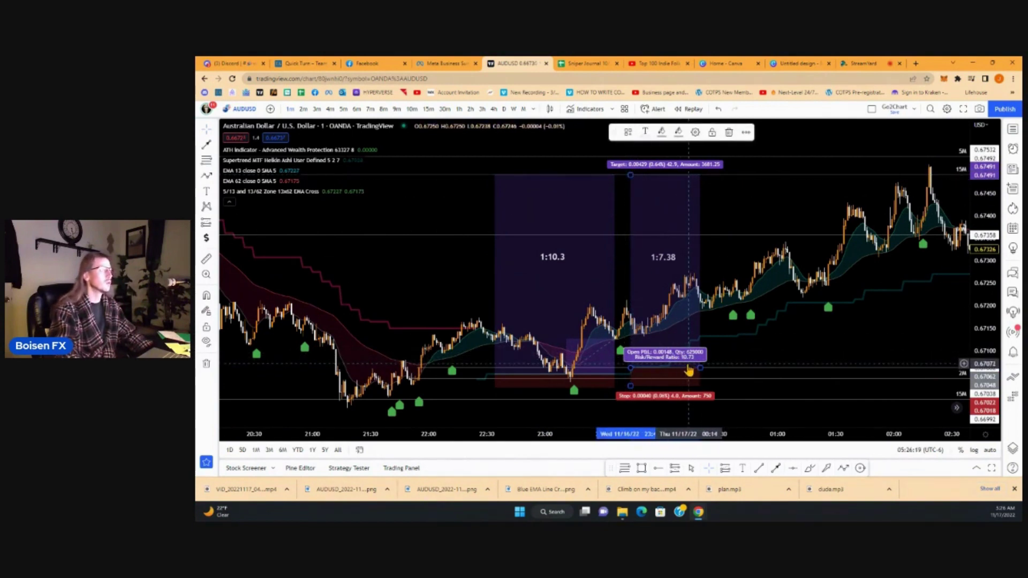
pyautogui.click(869, 350)
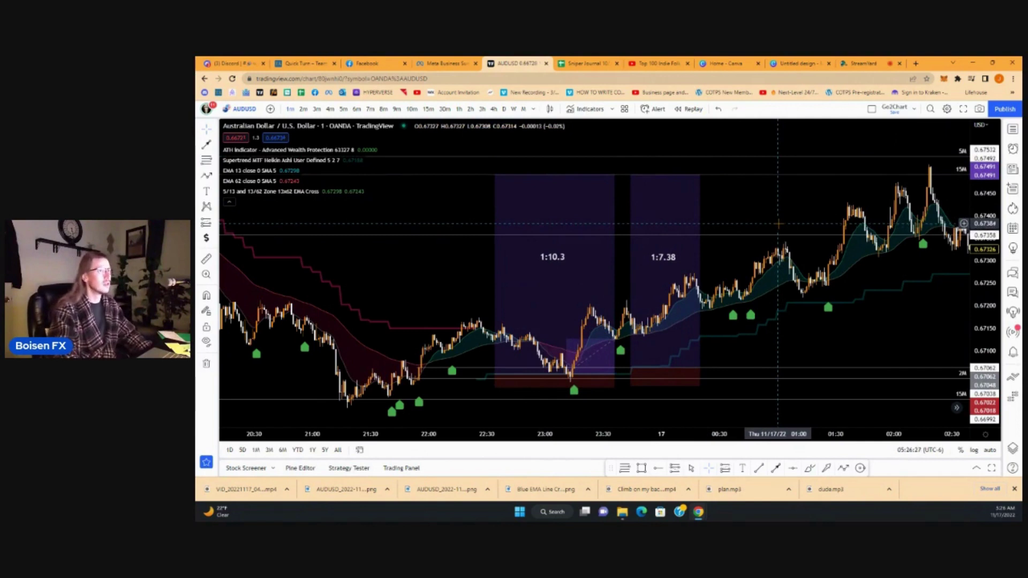
pyautogui.moveTo(777, 224); pyautogui.dragTo(801, 209)
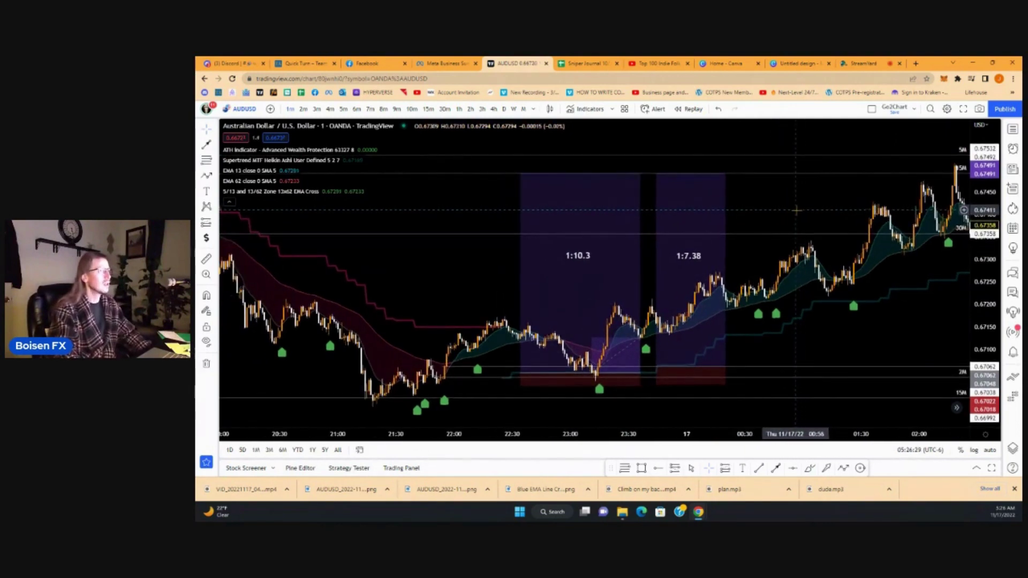